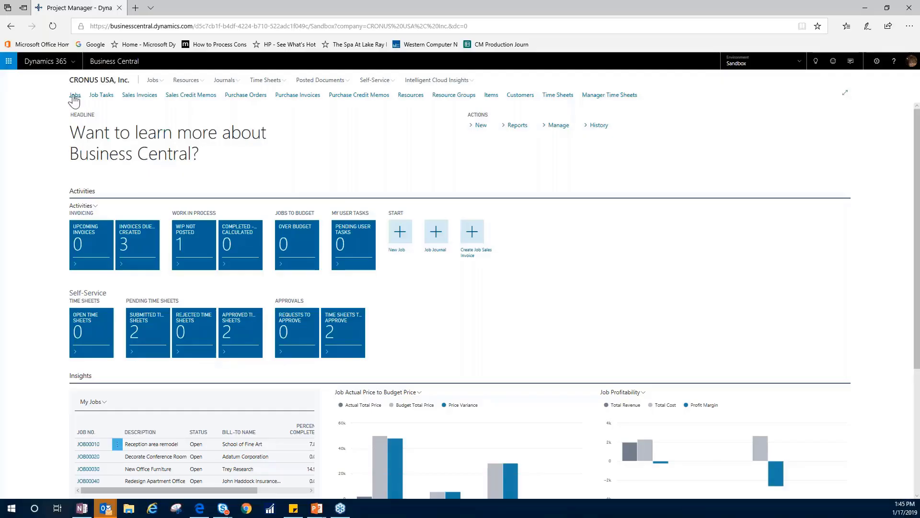
Step: Open the Jobs list and select job JOB00010, the reception area remodel for customer 30000
left_click(74, 95)
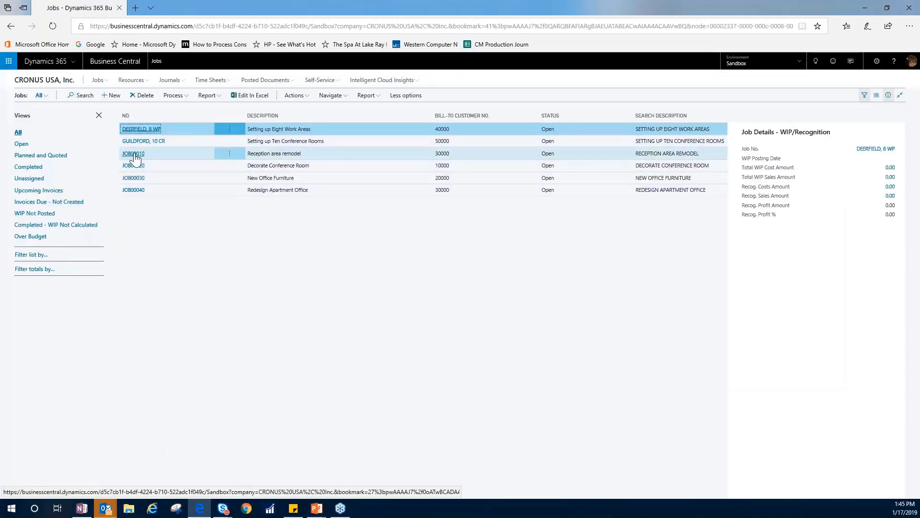
left_click(135, 157)
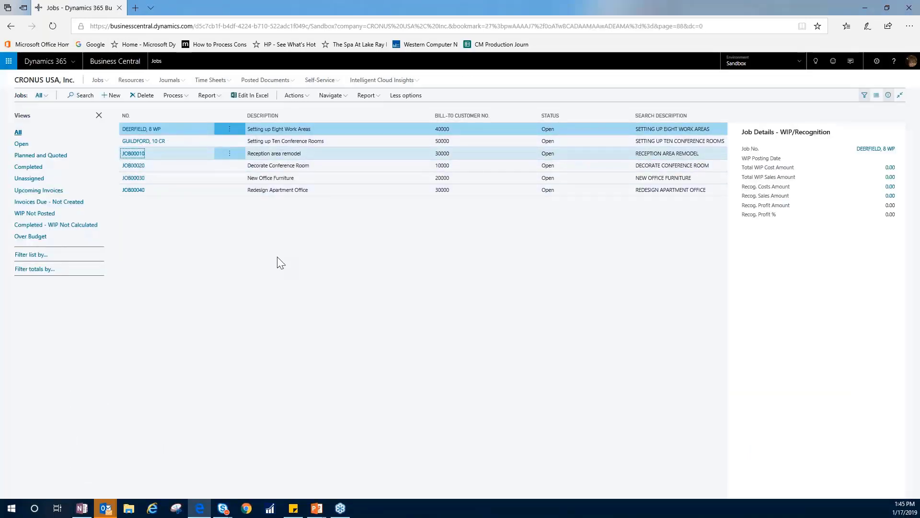